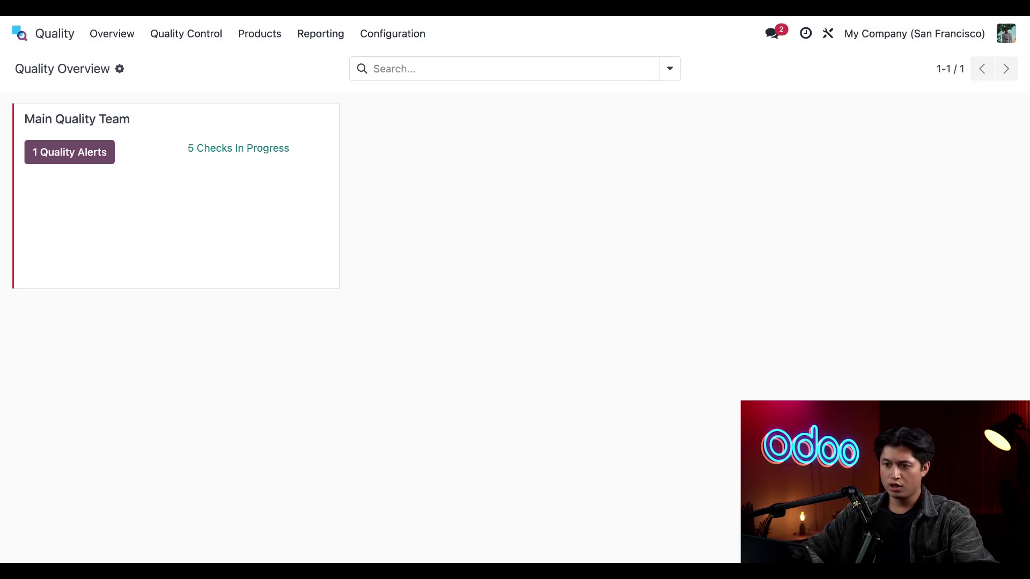
Open control point QCP00029, Surface- Visual Defect Inspection, from Quality Control's Control Points list.
{"action": "left_click", "coordinate": [183, 41]}
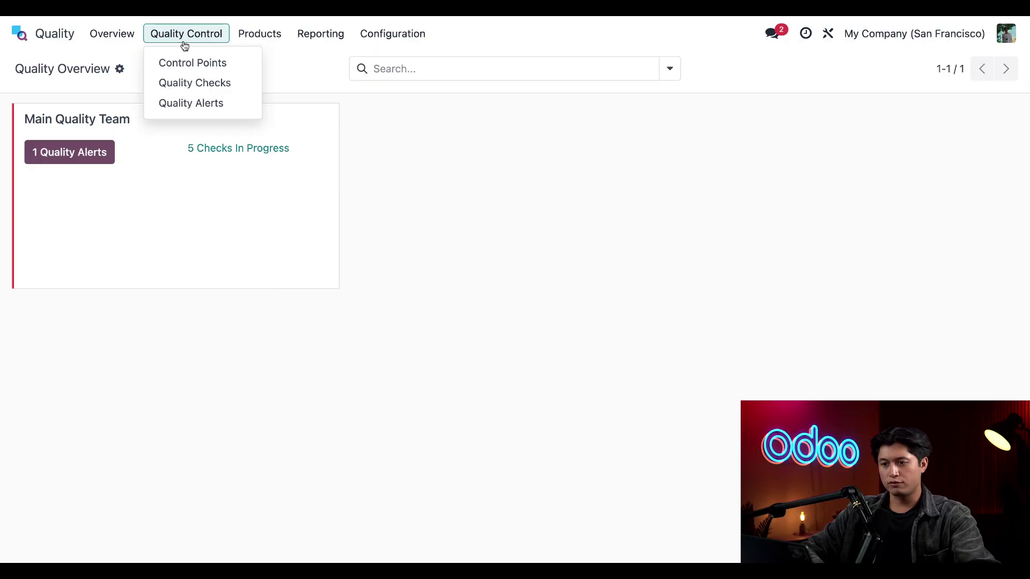
{"action": "left_click", "coordinate": [234, 70]}
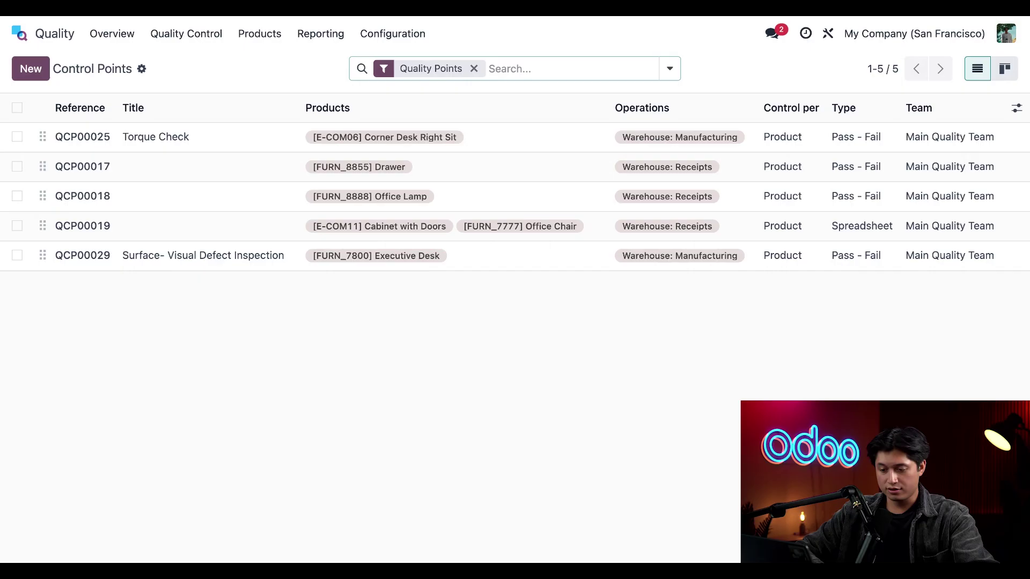
{"action": "left_click", "coordinate": [298, 266]}
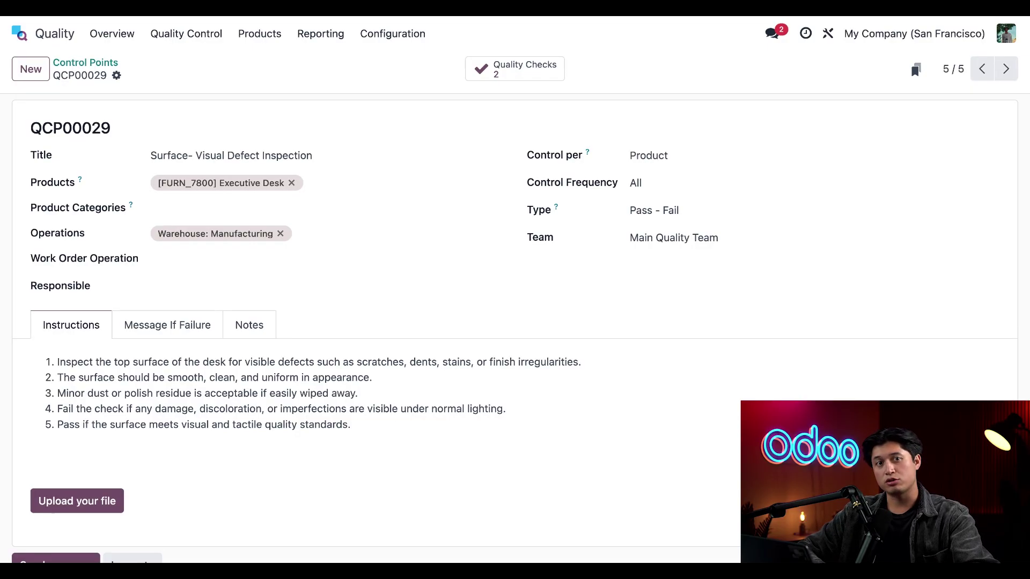
Highlight the fail and pass instructions, lines 4 and 5, then clear the selection.
{"action": "triple_click", "coordinate": [254, 409]}
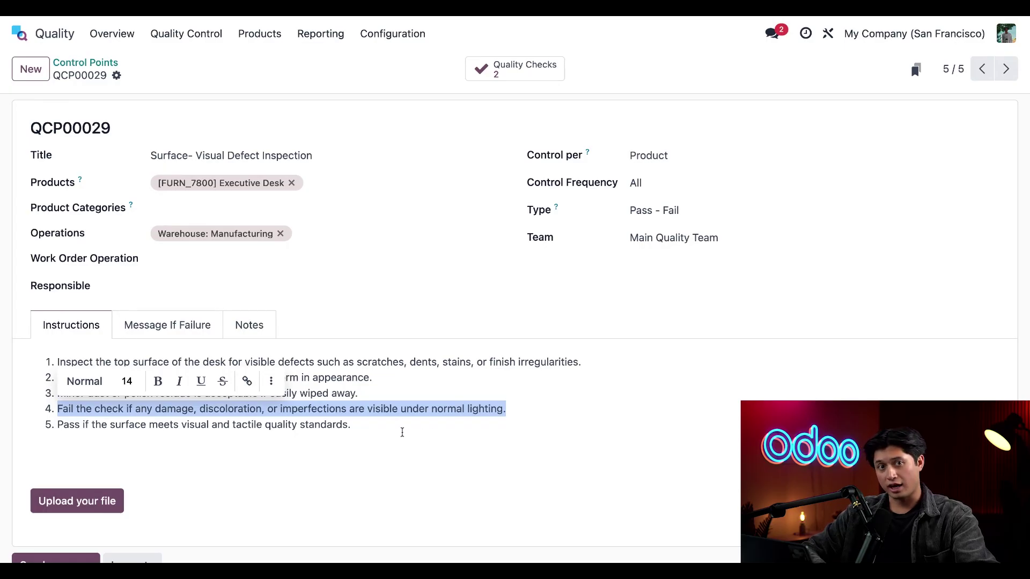
{"action": "left_click_drag", "start_coordinate": [347, 430], "coordinate": [57, 425]}
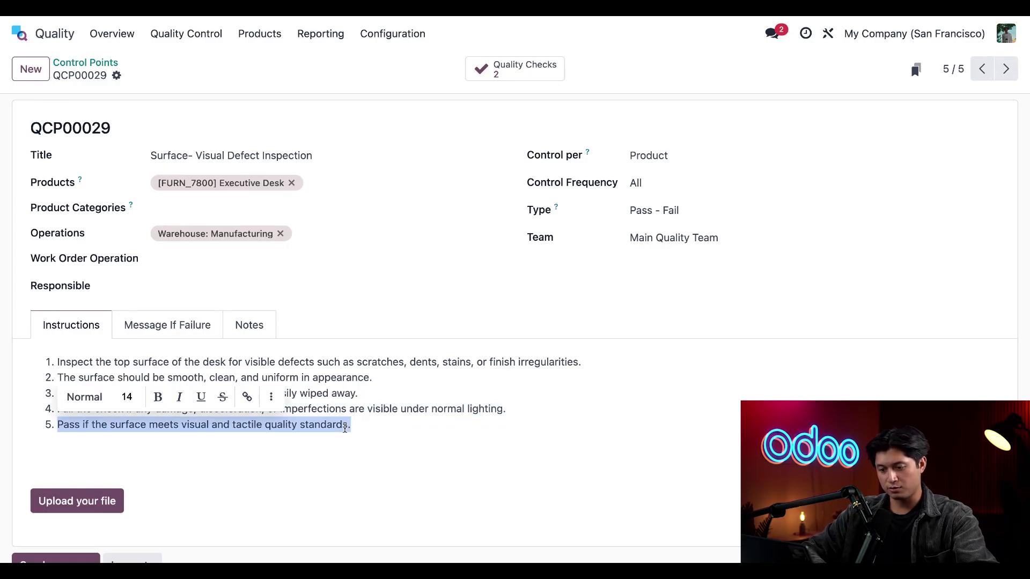
{"action": "left_click", "coordinate": [414, 473]}
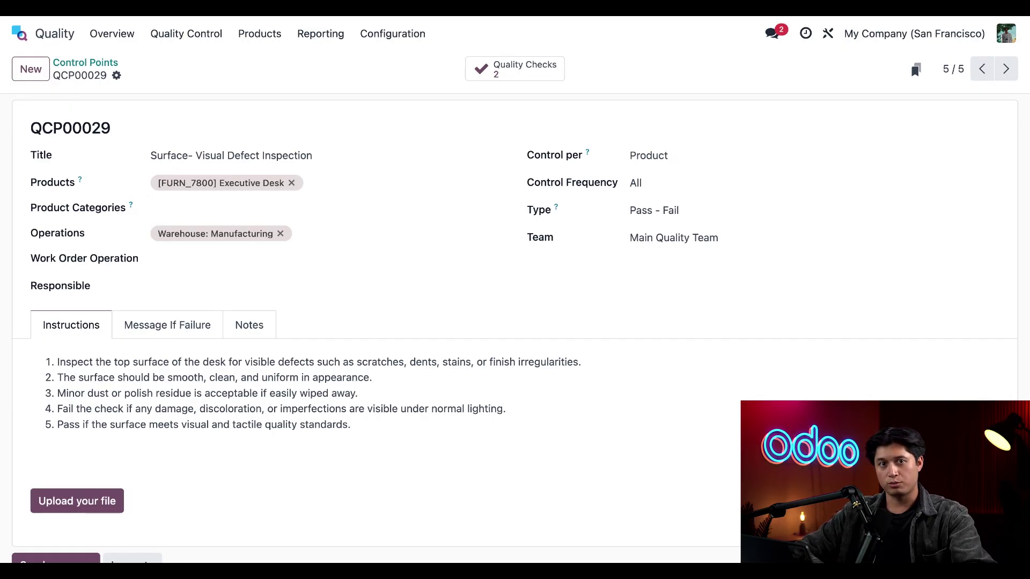
Create a new control point titled 'Surface - Photo'.
{"action": "left_click", "coordinate": [34, 73]}
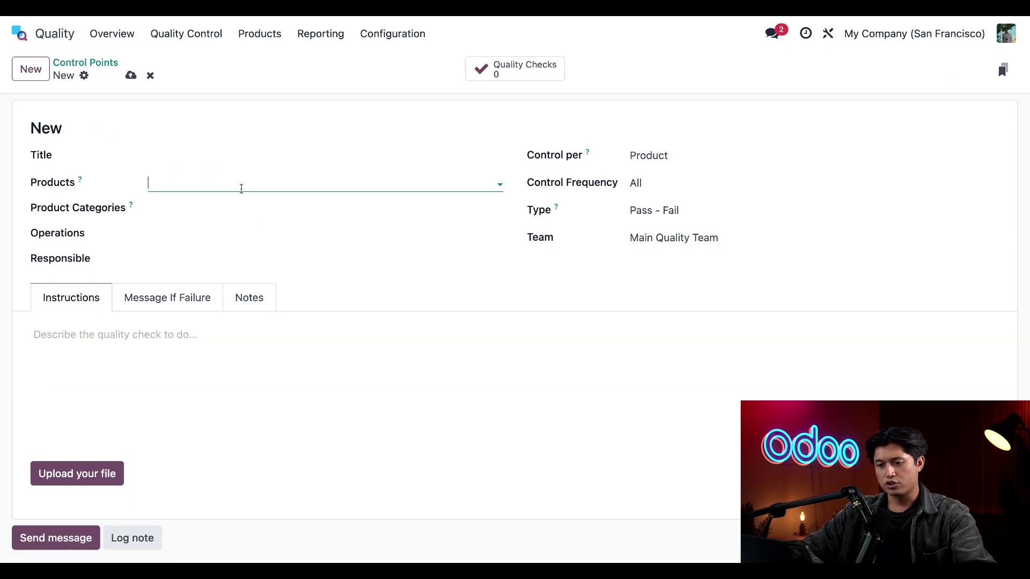
{"action": "left_click", "coordinate": [241, 156]}
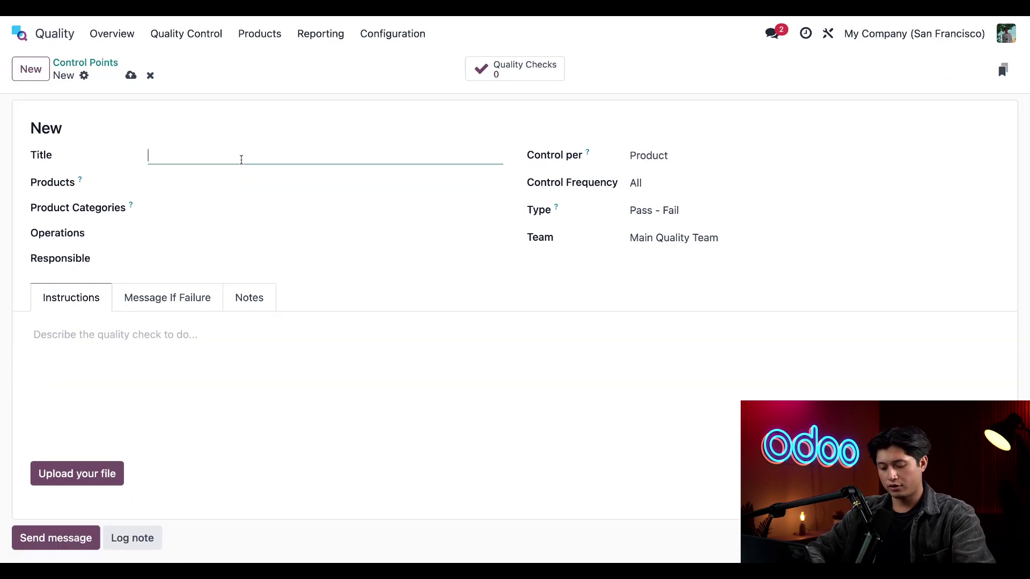
{"action": "type", "text": "Sur"}
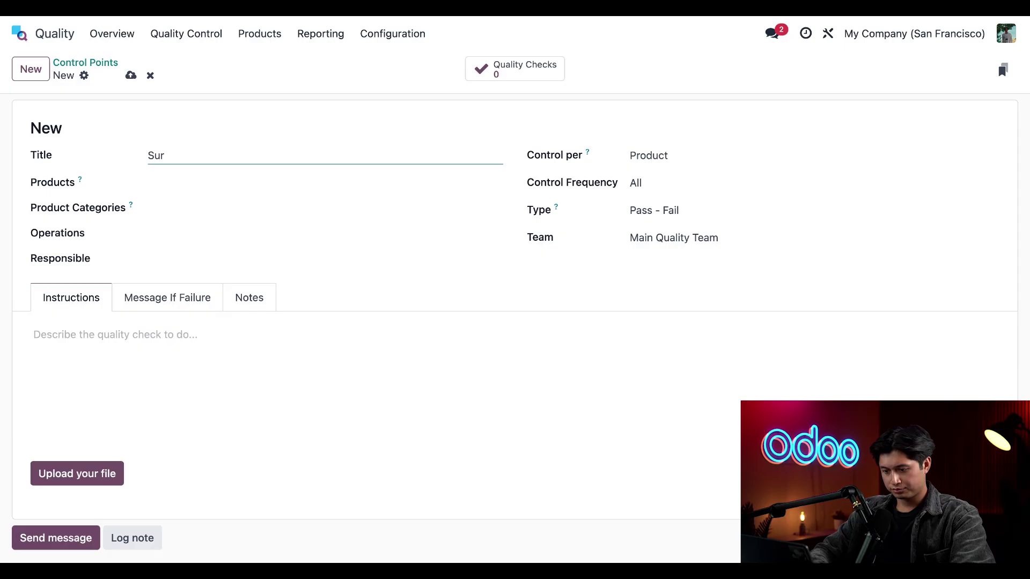
{"action": "type", "text": "face - Photo"}
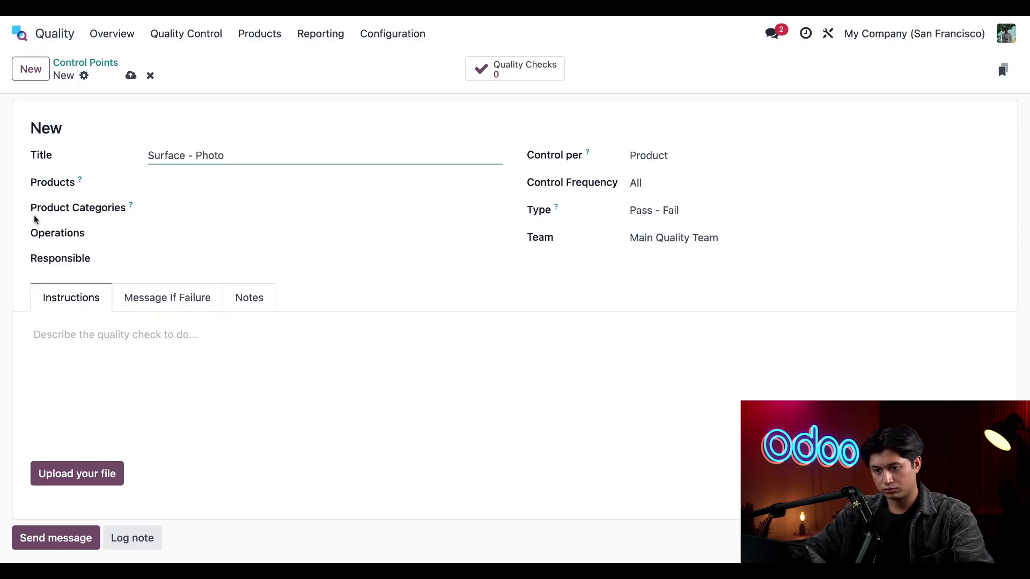
{"action": "left_click", "coordinate": [16, 220]}
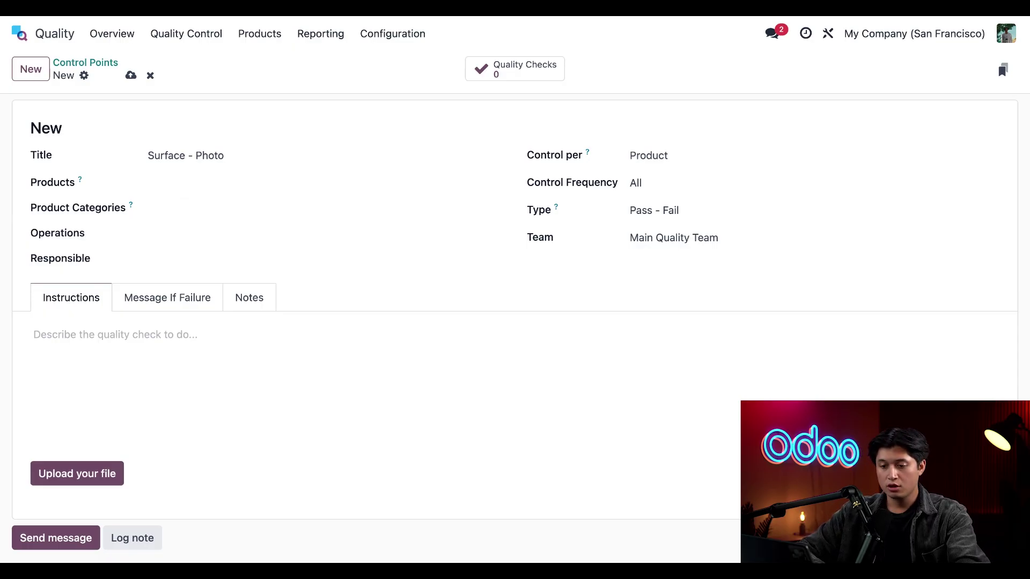
Choose Executive Desk as the product, leaving Product Categories empty.
{"action": "left_click", "coordinate": [167, 181]}
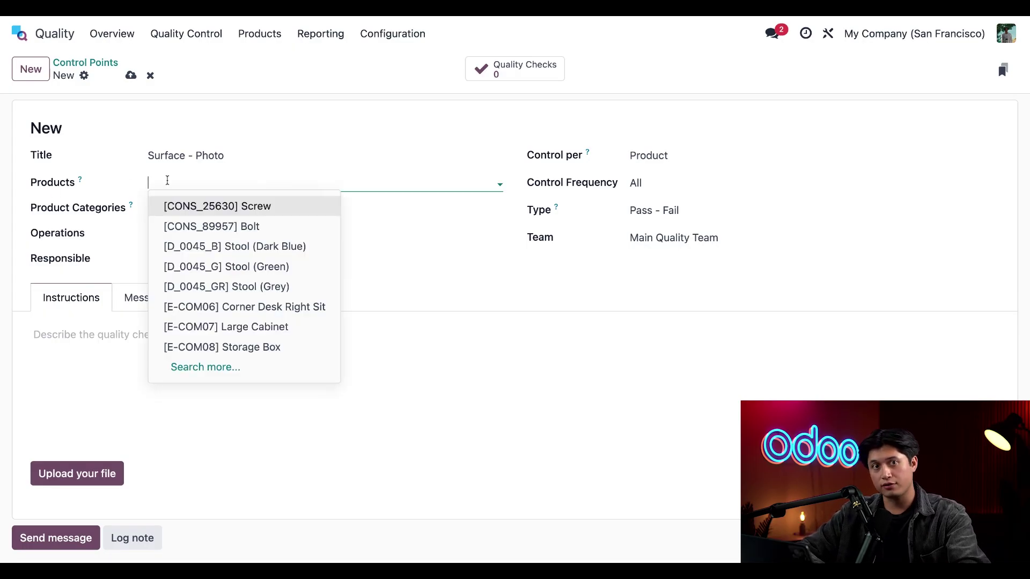
{"action": "type", "text": "exe"}
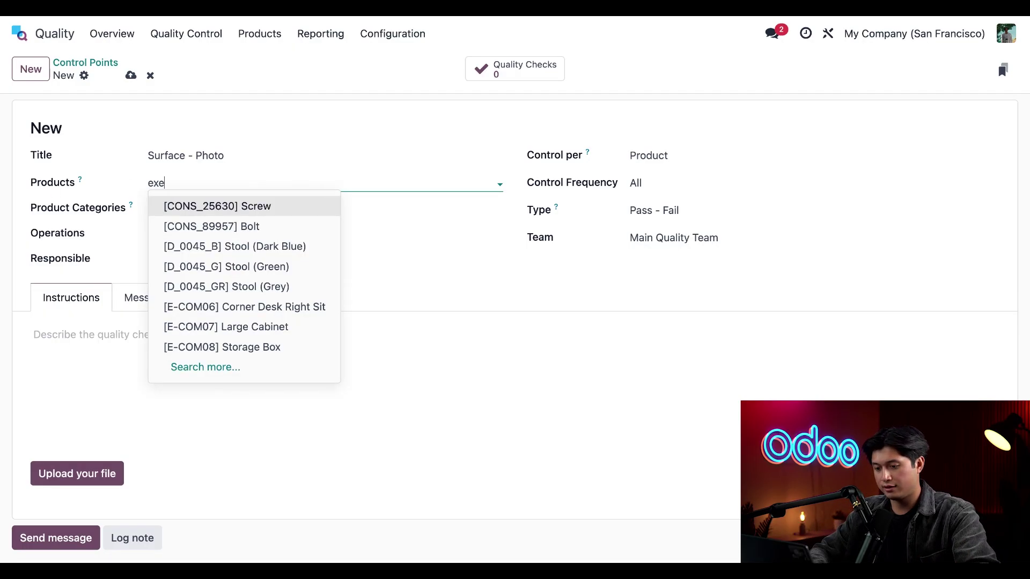
{"action": "left_click", "coordinate": [176, 208]}
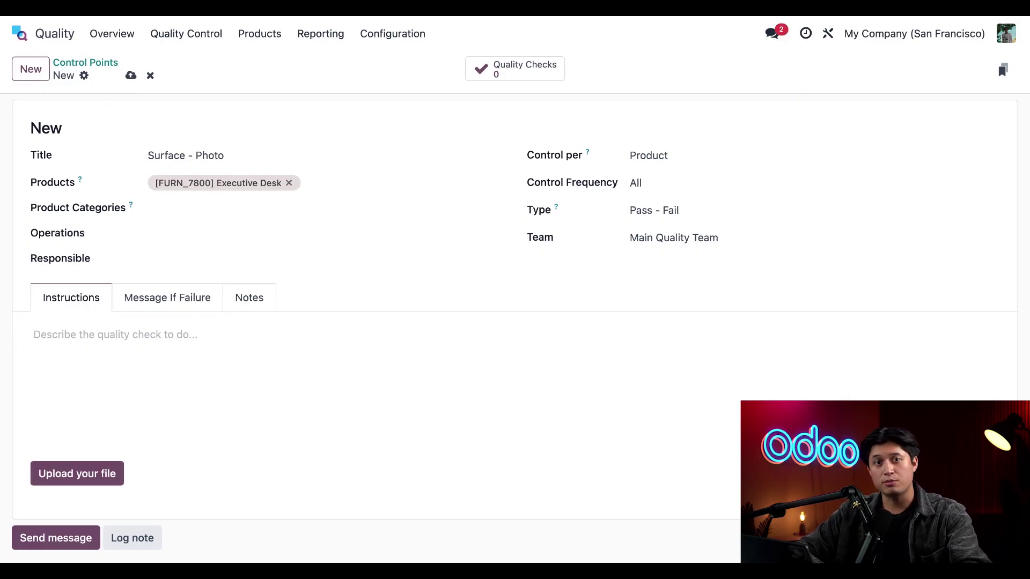
{"action": "left_click", "coordinate": [222, 208]}
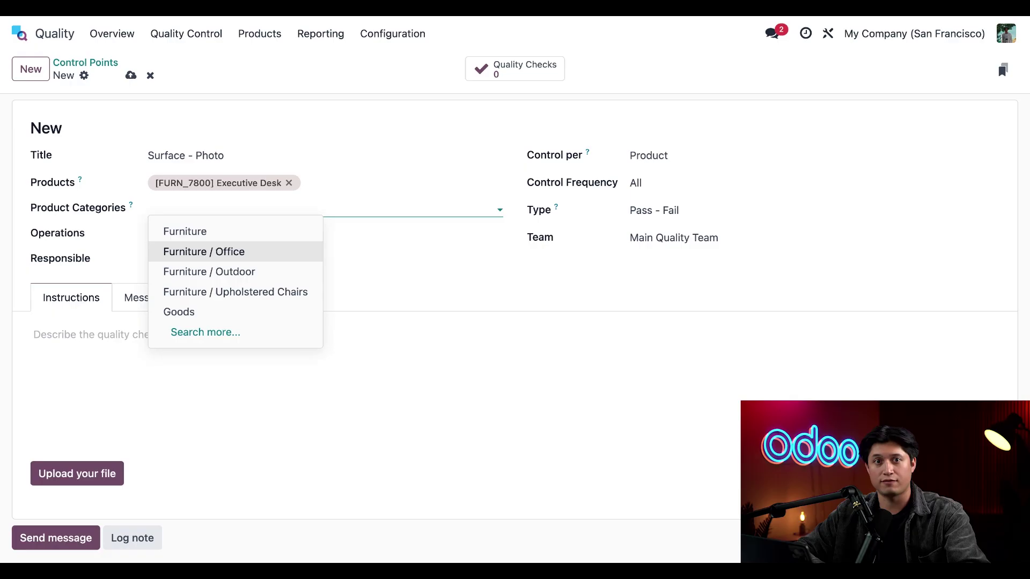
{"action": "left_click", "coordinate": [22, 244]}
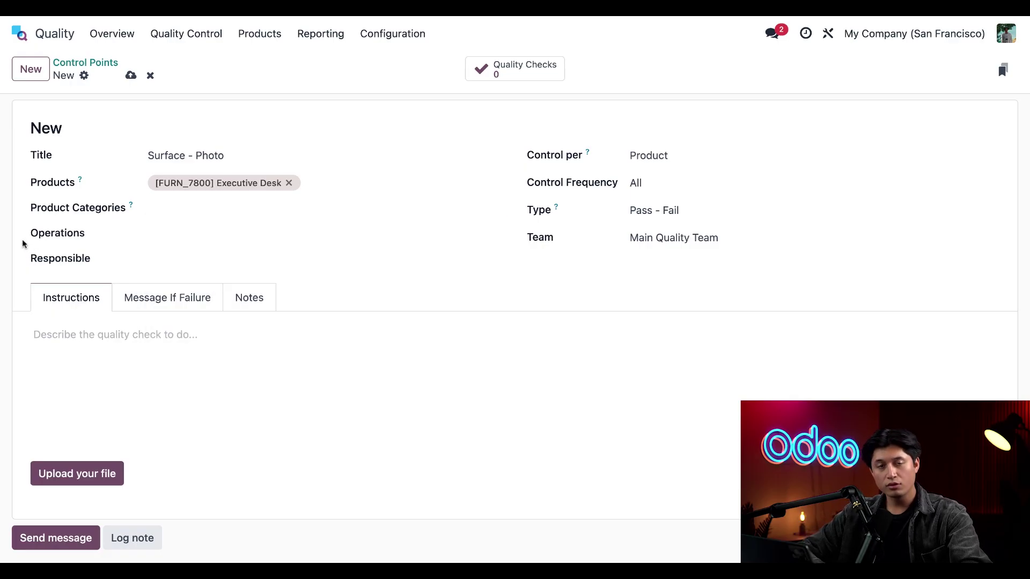
{"action": "left_click", "coordinate": [150, 234]}
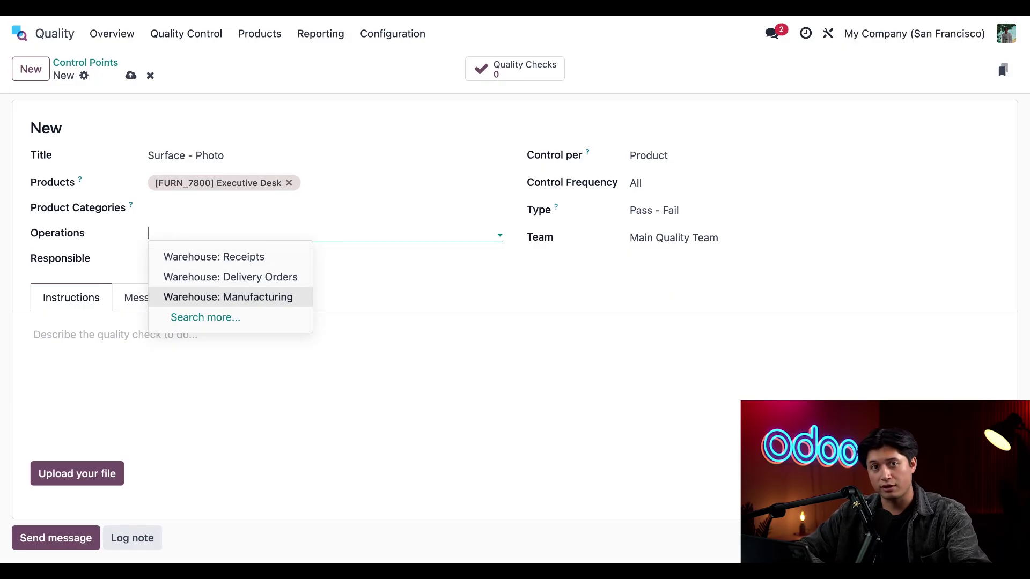
Apply it to Warehouse: Manufacturing as a Take a Picture check and paste three photo instructions.
{"action": "left_click", "coordinate": [228, 296]}
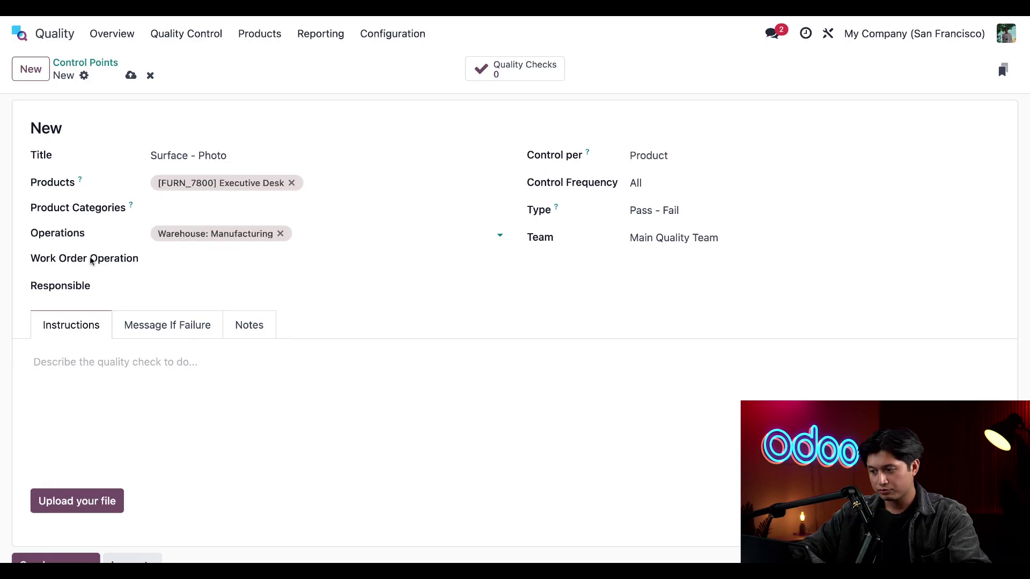
{"action": "left_click", "coordinate": [723, 209]}
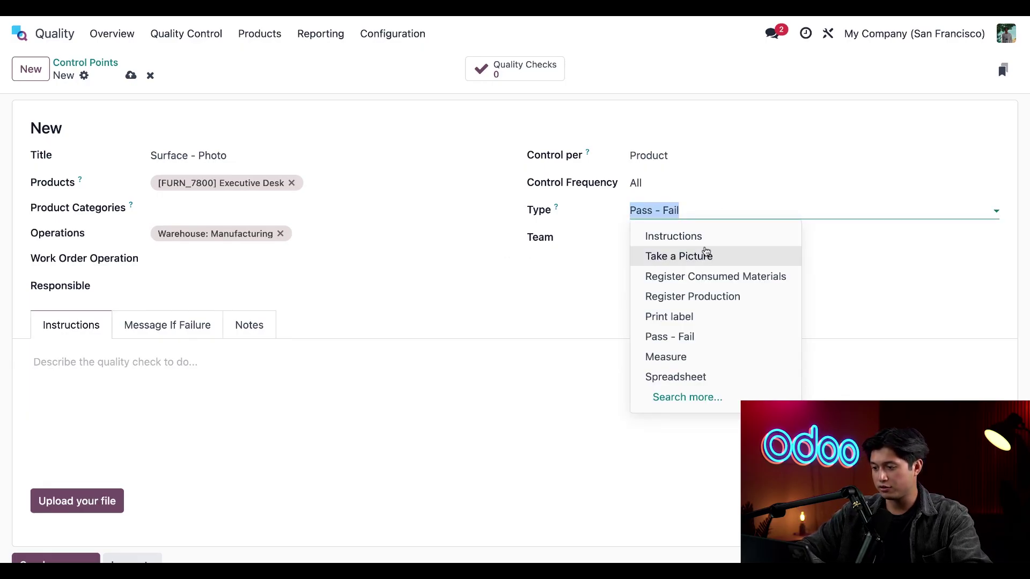
{"action": "left_click", "coordinate": [709, 257]}
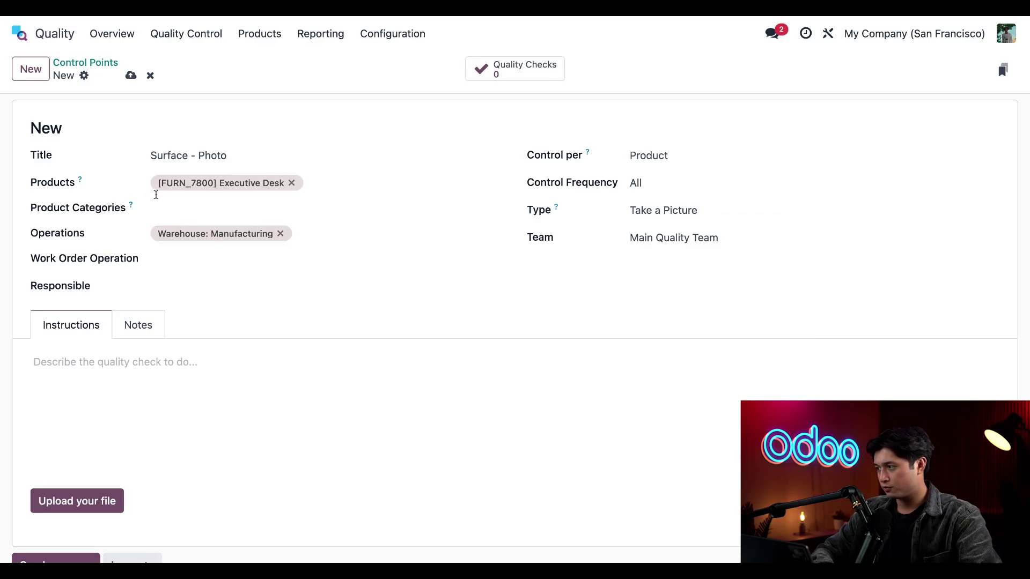
{"action": "left_click", "coordinate": [402, 411]}
{"action": "type", "text": "1. Hold the camera 30 – 40 cm directly above the area with flash off and the lens clean. 2. Upload the photo, add a brief note. 3. IF ANY DEFECTS ARE VISIBLE- Follow the steps above, then create a Quality Alert."}
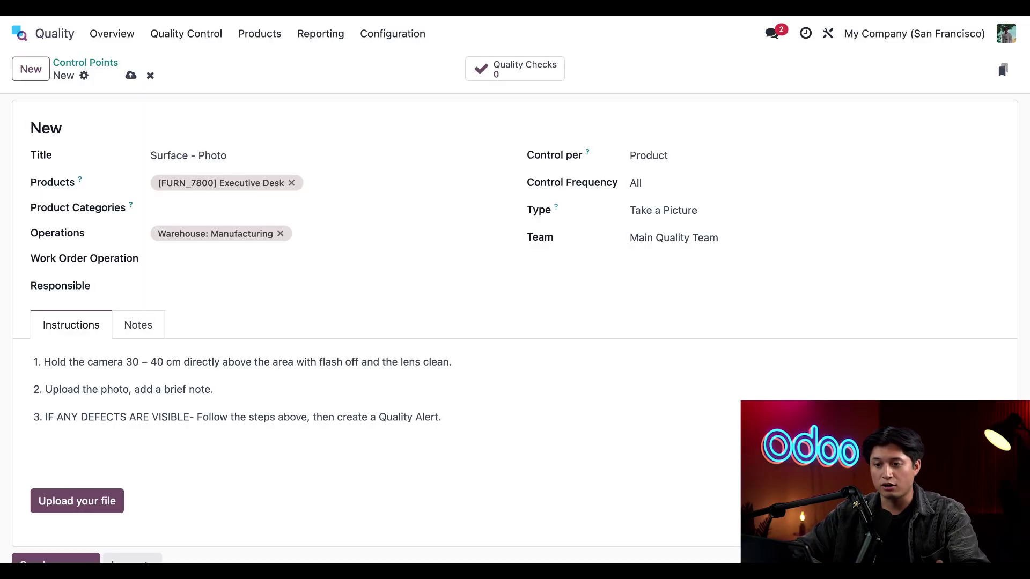
Save Surface - Photo as QCP00032, then go to the Manufacturing app.
{"action": "left_click", "coordinate": [99, 64]}
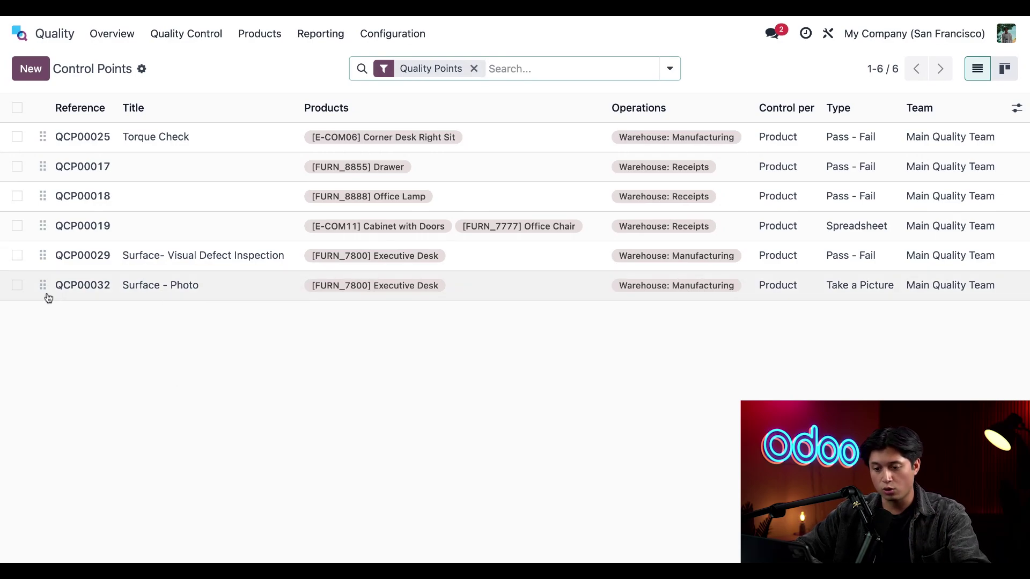
{"action": "mouse_move", "coordinate": [45, 290]}
{"action": "left_mouse_down"}
{"action": "mouse_move", "coordinate": [49, 266]}
{"action": "mouse_move", "coordinate": [53, 290]}
{"action": "left_mouse_up"}
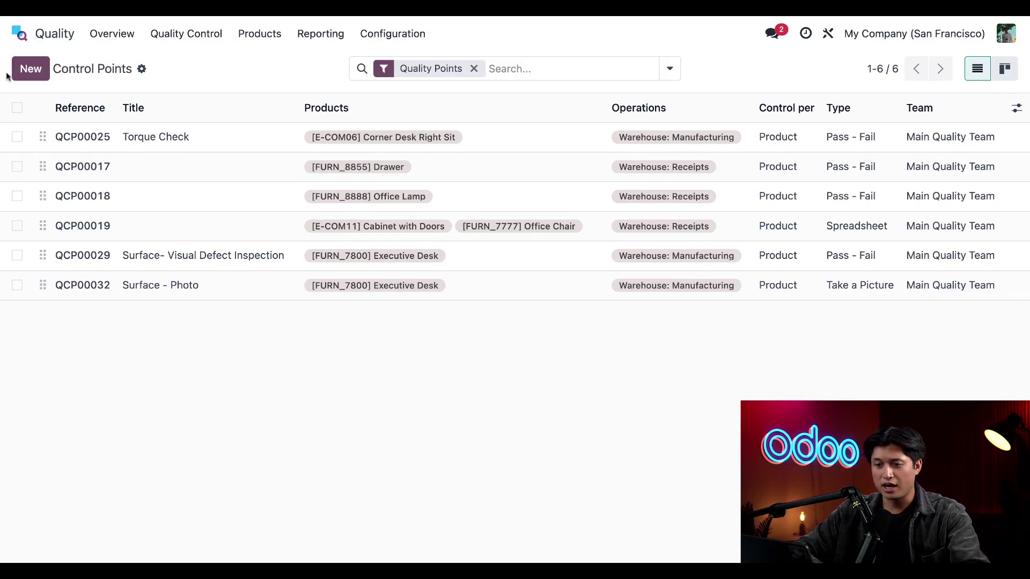
{"action": "left_click", "coordinate": [18, 33]}
{"action": "left_click", "coordinate": [368, 335]}
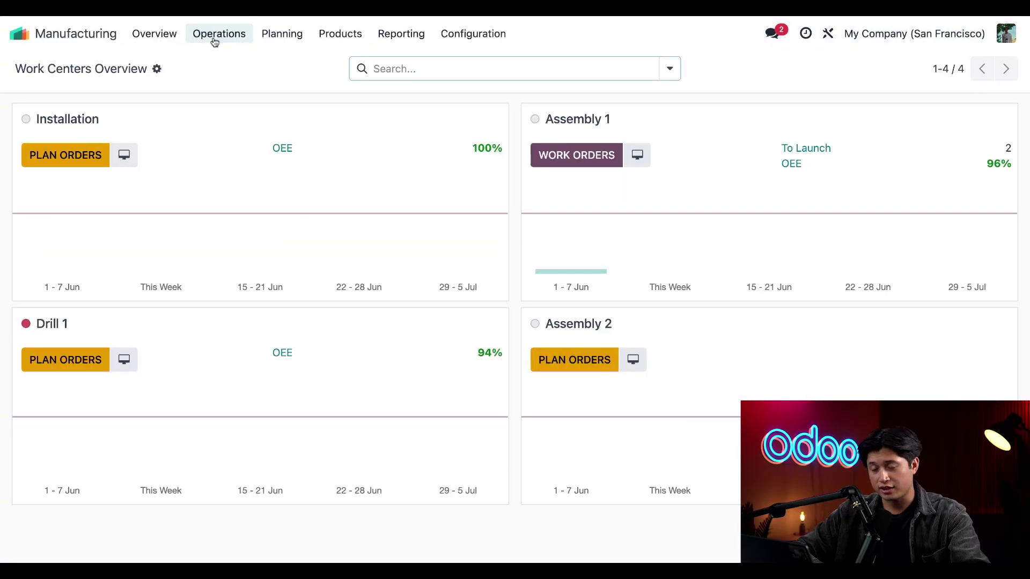
Create and confirm a manufacturing order for [FURN_7800] Executive Desk.
{"action": "left_click", "coordinate": [214, 39]}
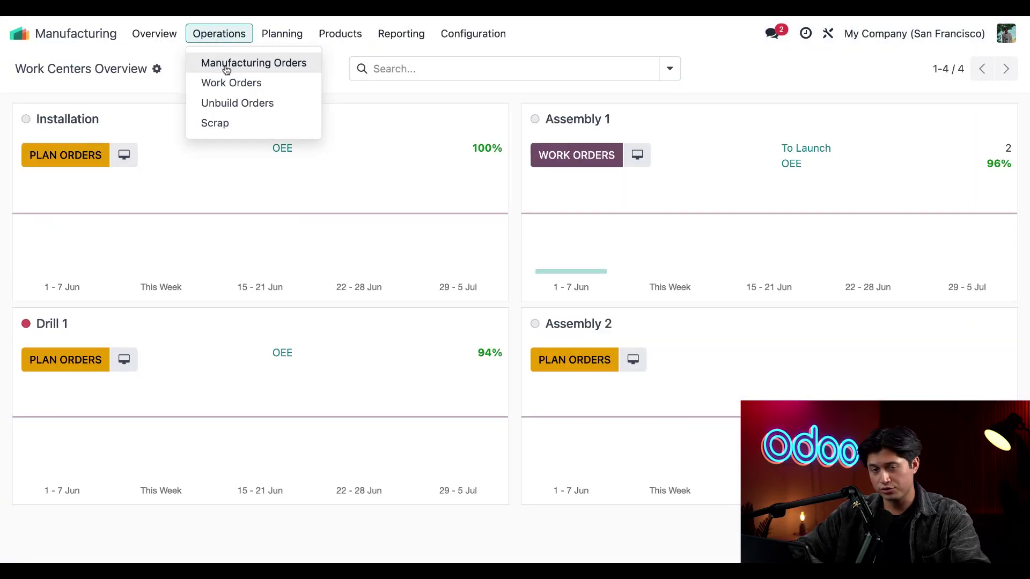
{"action": "left_click", "coordinate": [225, 64]}
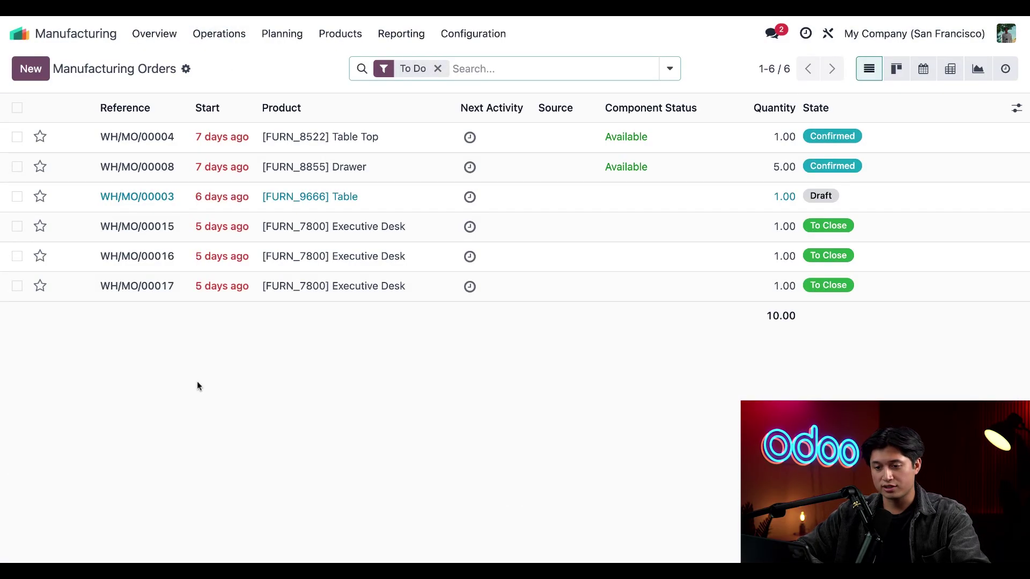
{"action": "left_click", "coordinate": [45, 78]}
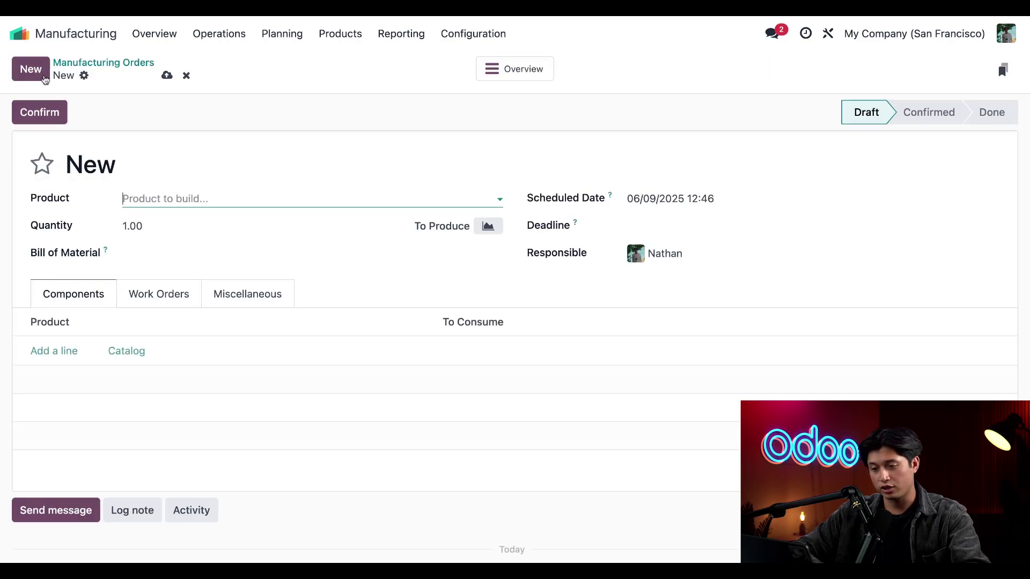
{"action": "left_click", "coordinate": [146, 195]}
{"action": "type", "text": "e"}
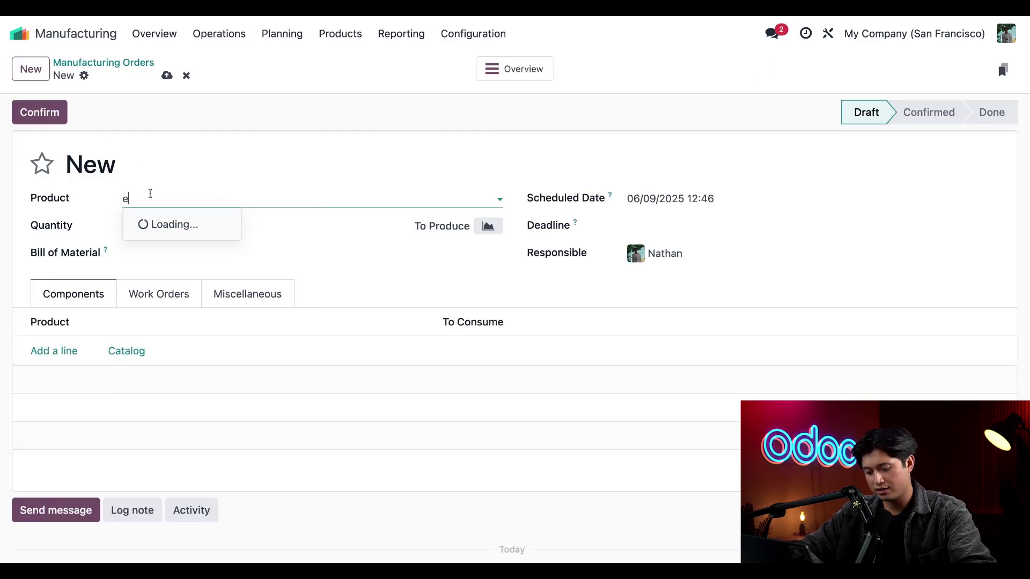
{"action": "type", "text": "xe"}
{"action": "left_click", "coordinate": [229, 226]}
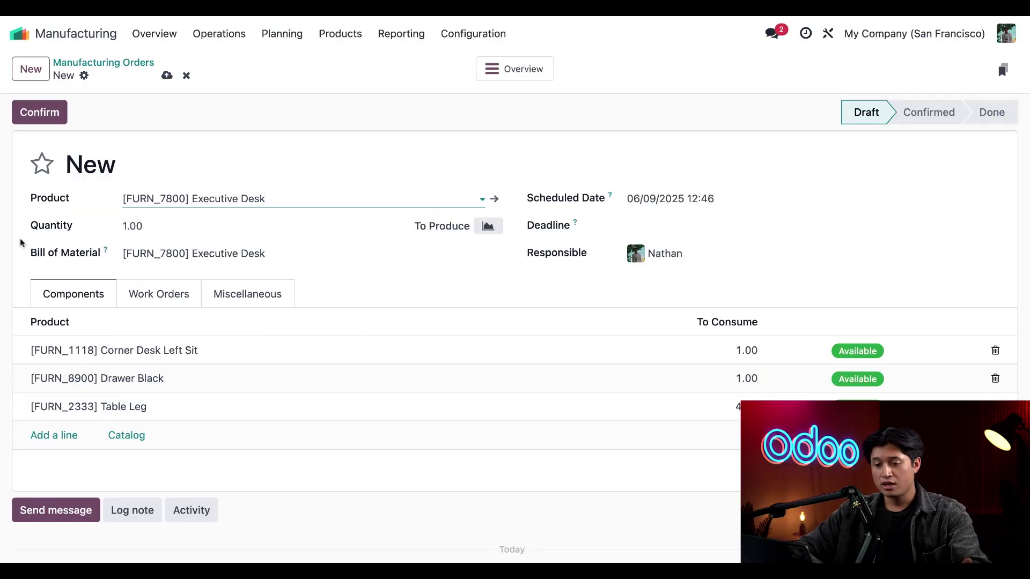
{"action": "left_click", "coordinate": [48, 119]}
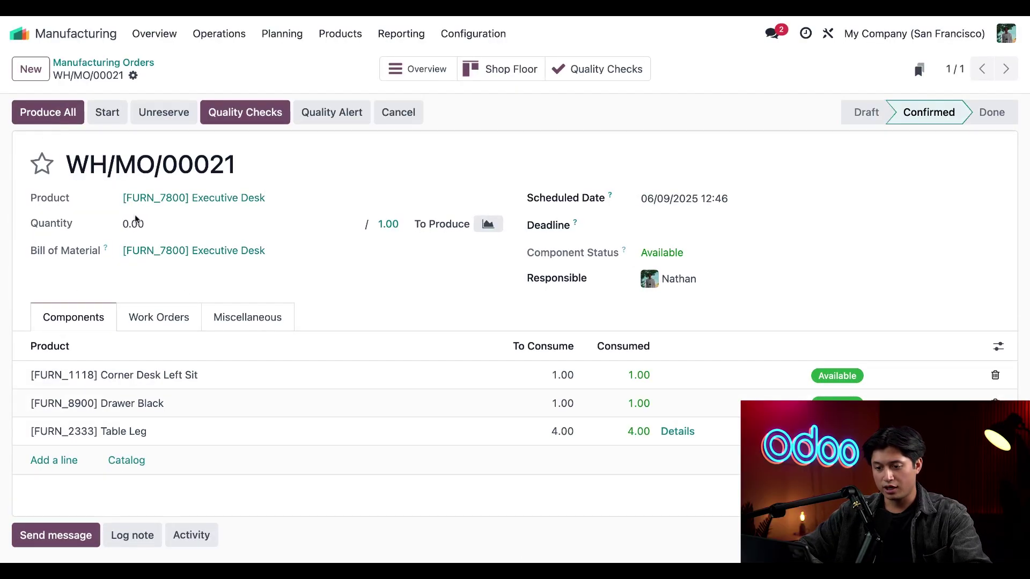
Set the quantity to 1.00 and try Produce All, which is blocked by quality checks.
{"action": "left_click", "coordinate": [171, 226]}
{"action": "type", "text": "1"}
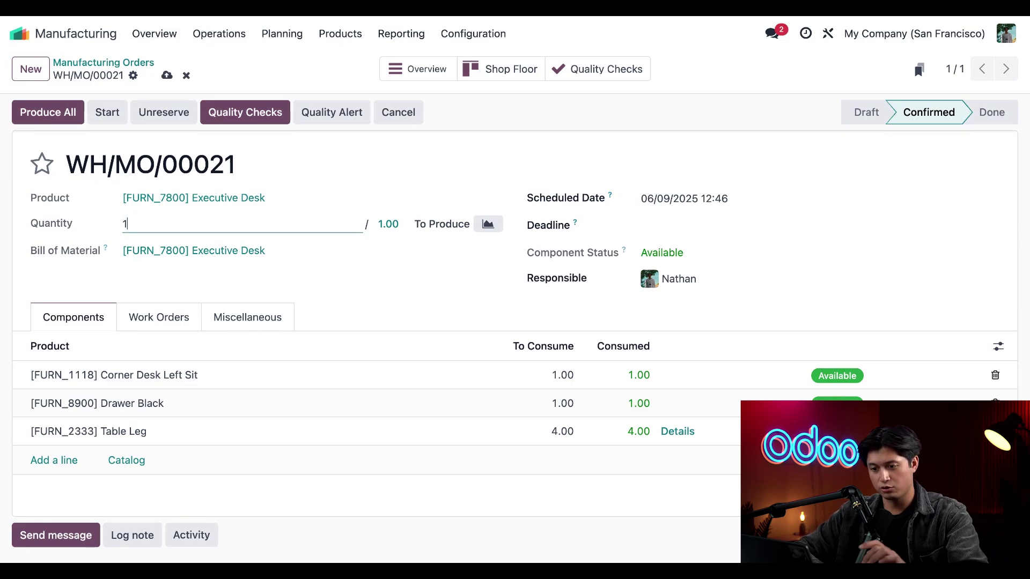
{"action": "left_click", "coordinate": [16, 279]}
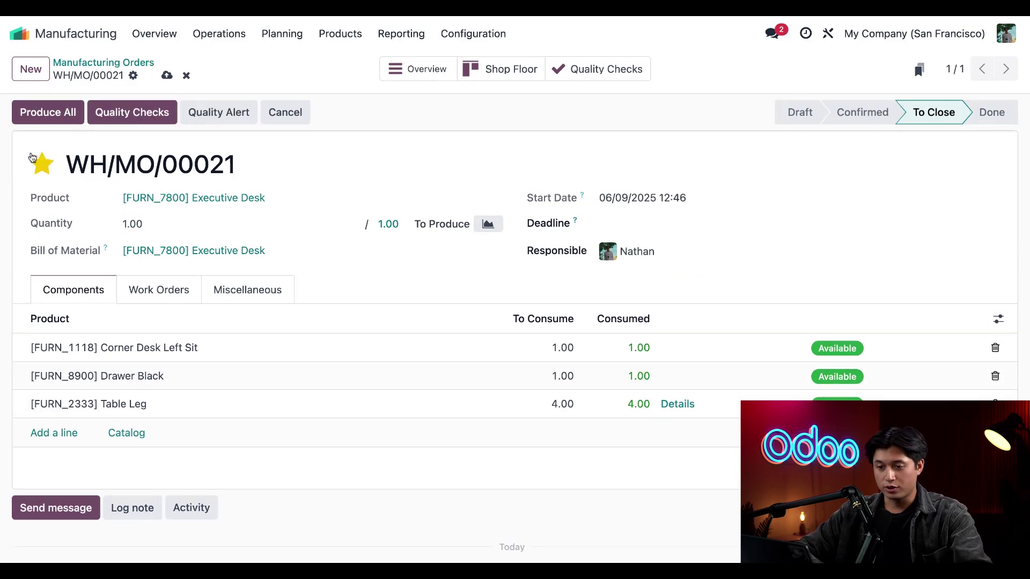
{"action": "left_click", "coordinate": [39, 118]}
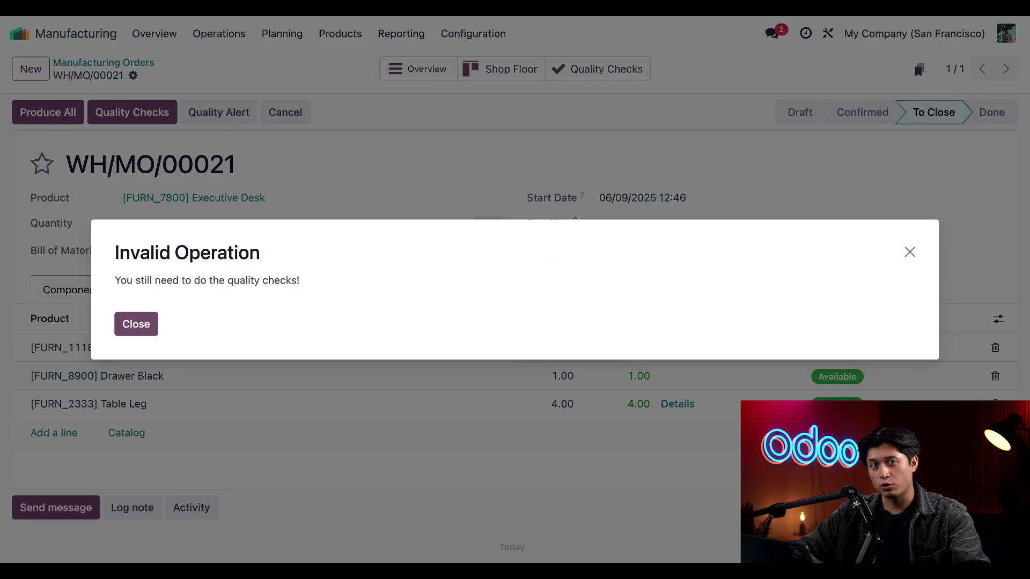
Dismiss the warning and pass the visual defect check with the note 'no visible defects!'.
{"action": "left_click", "coordinate": [131, 333]}
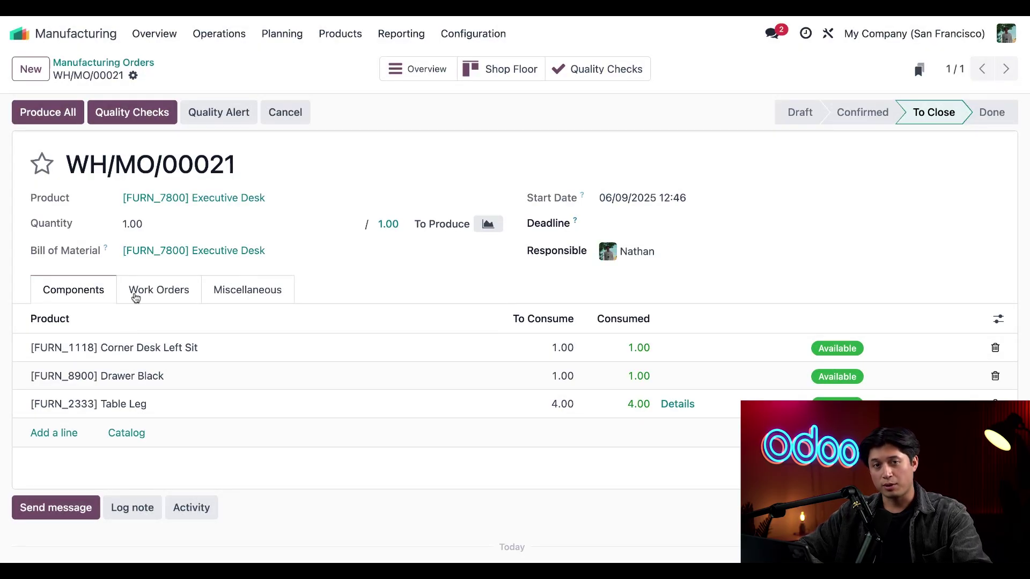
{"action": "left_click", "coordinate": [142, 121]}
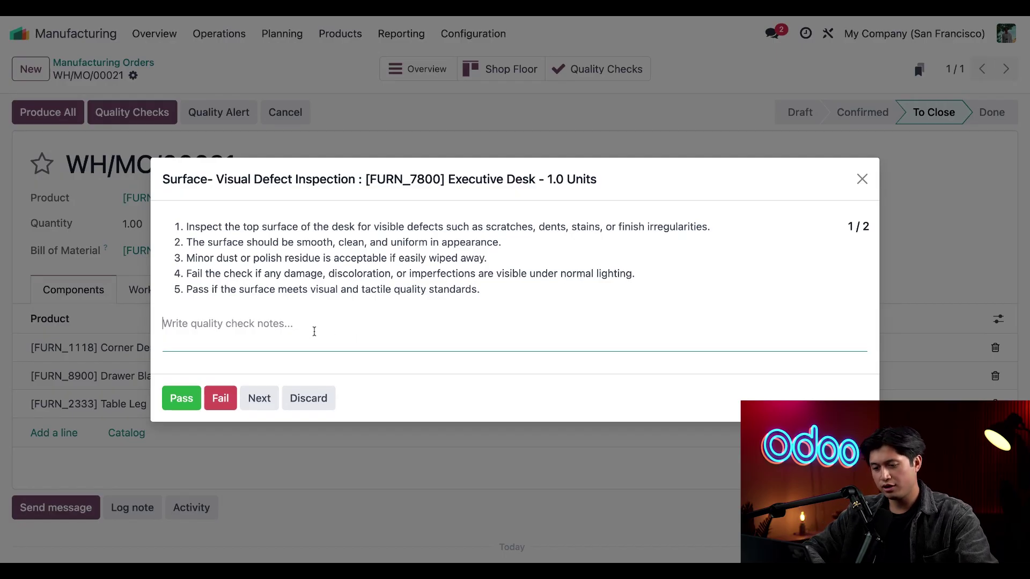
{"action": "type", "text": "no "}
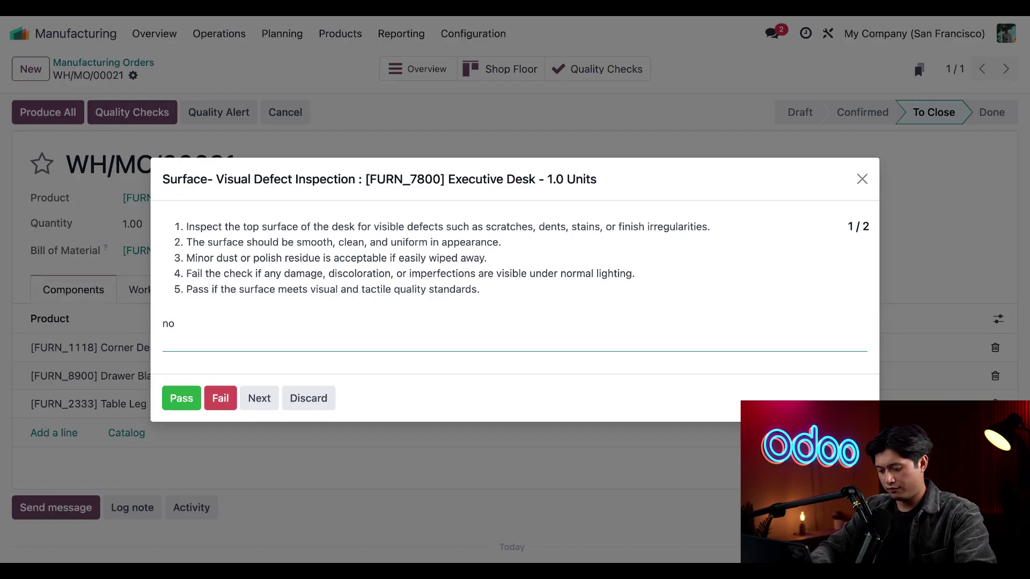
{"action": "type", "text": "visible d"}
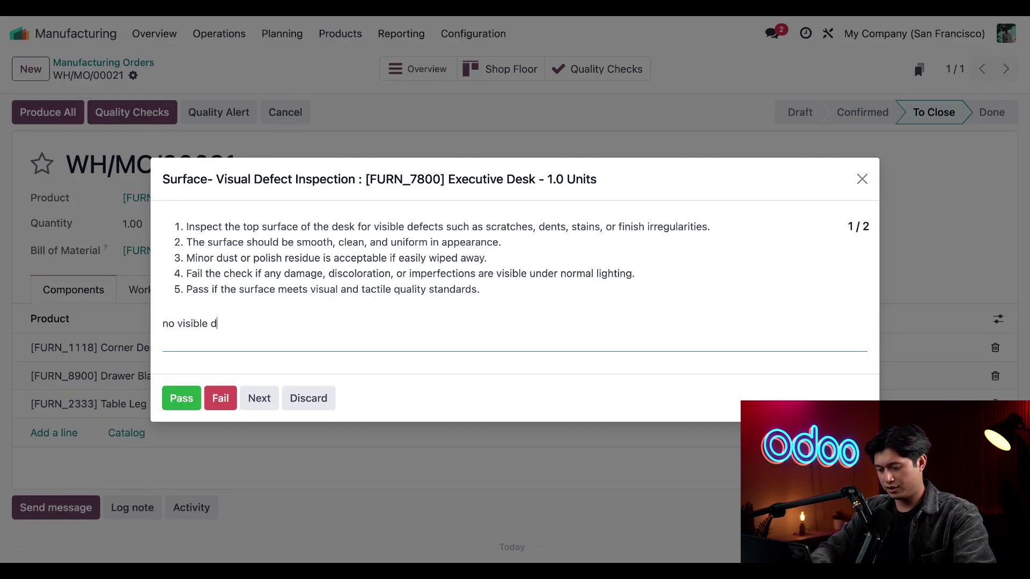
{"action": "type", "text": "efects!"}
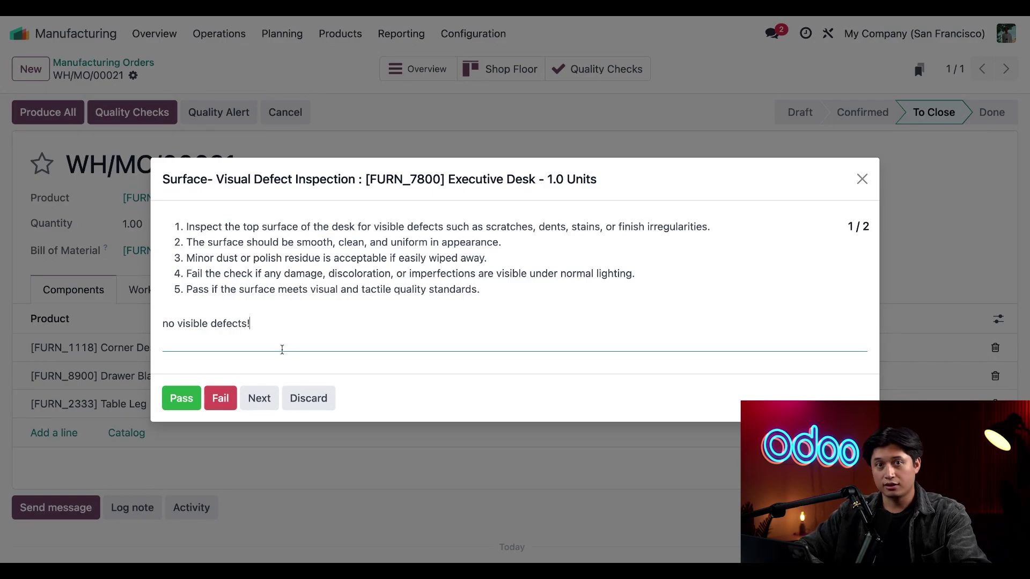
{"action": "left_click", "coordinate": [182, 399]}
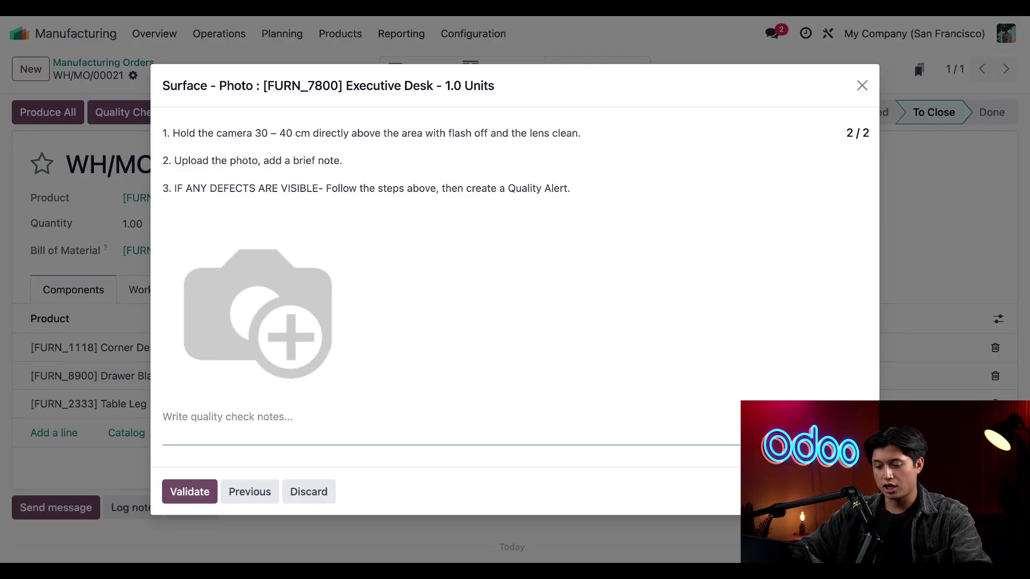
Upload a desk surface photo, note 'confirmed - no defects!', and validate the photo check.
{"action": "mouse_move", "coordinate": [191, 370]}
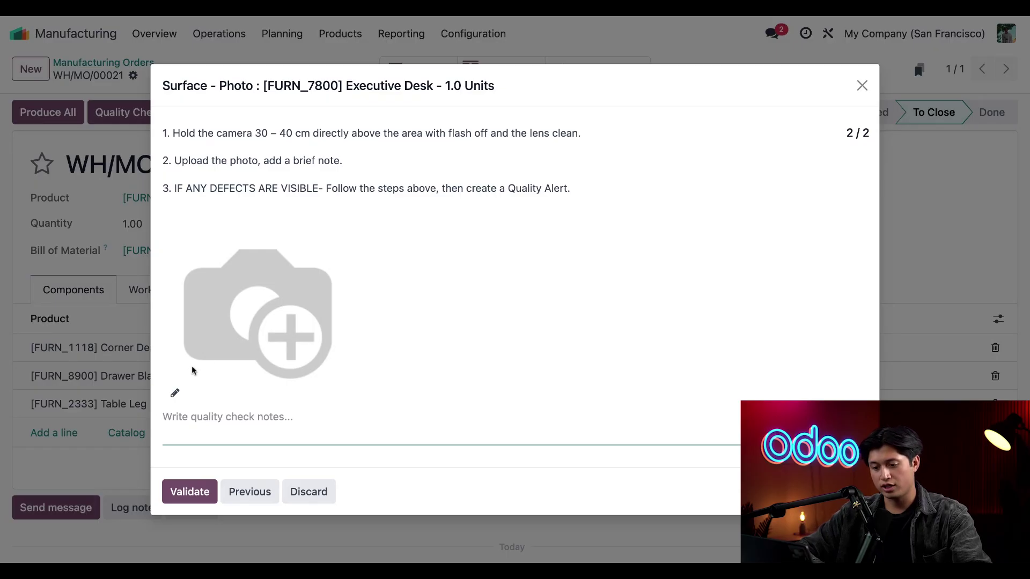
{"action": "left_click", "coordinate": [179, 398]}
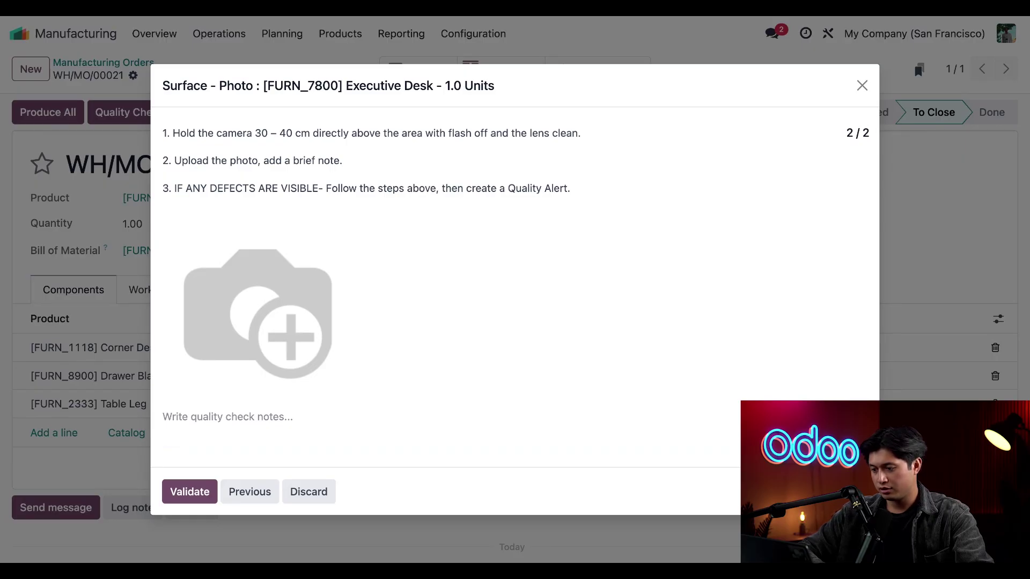
{"action": "scroll", "coordinate": [439, 331], "scroll_direction": "down", "scroll_amount": 5}
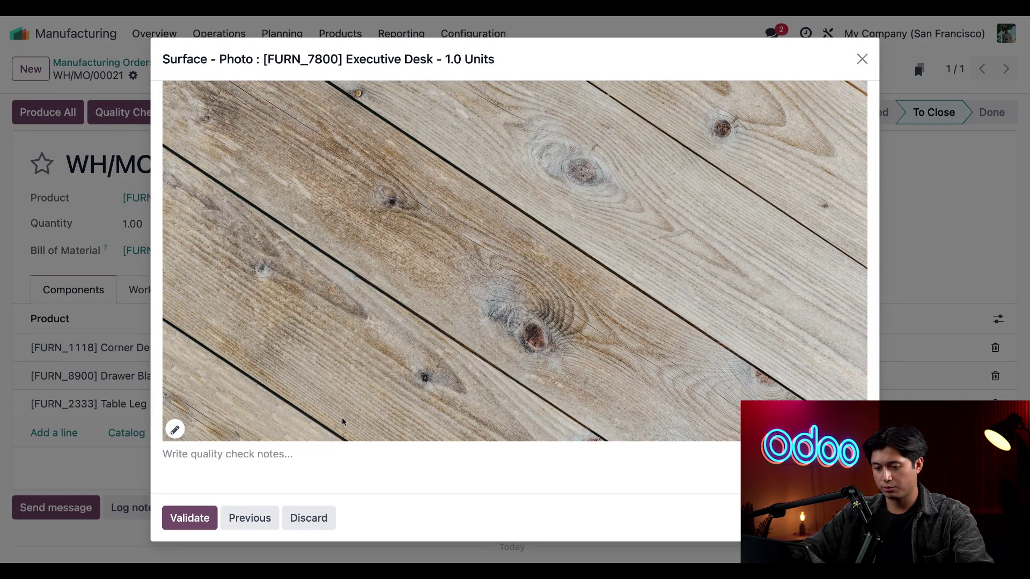
{"action": "left_click", "coordinate": [322, 459]}
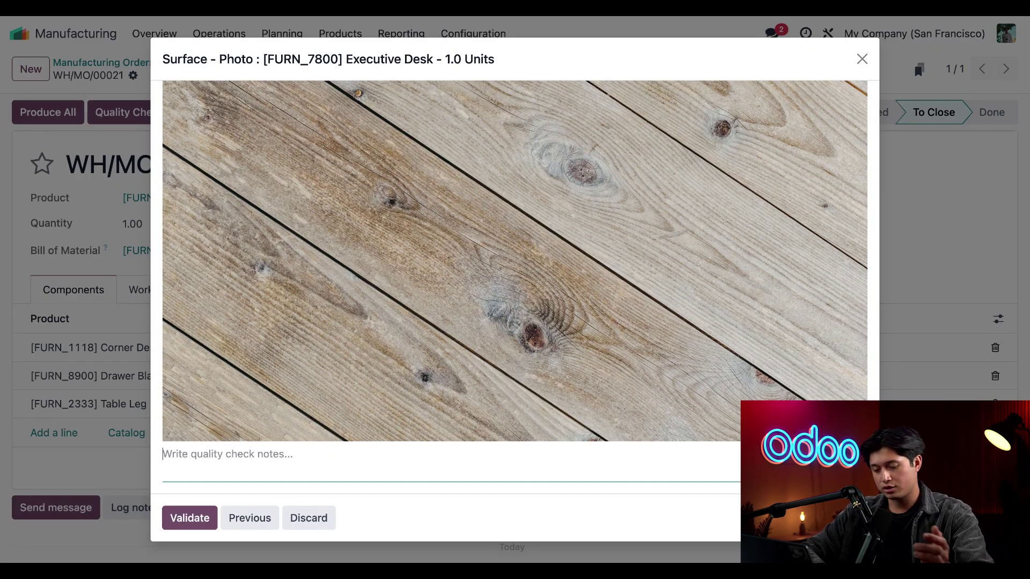
{"action": "type", "text": "conf"}
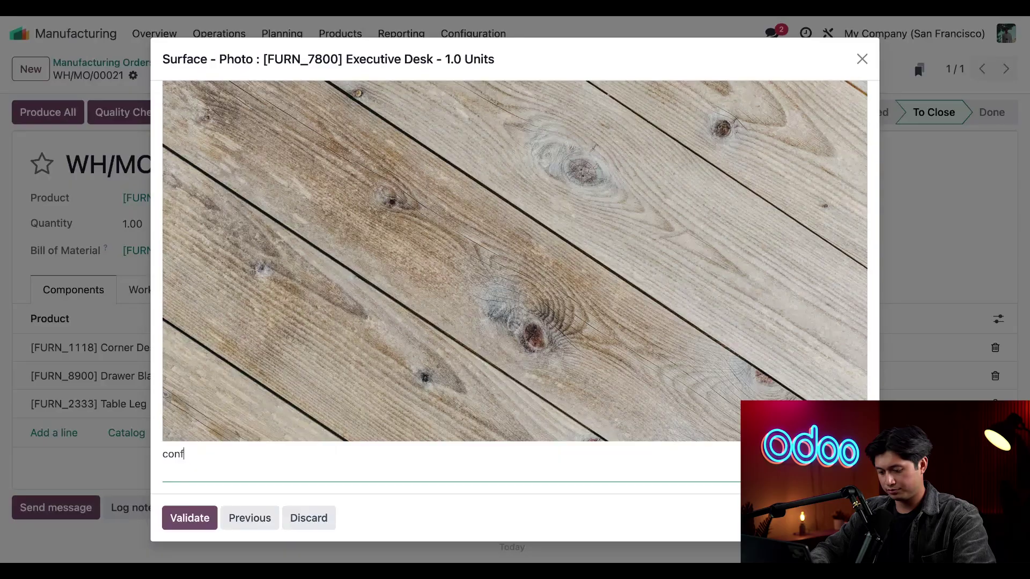
{"action": "type", "text": "irmed - no defects!"}
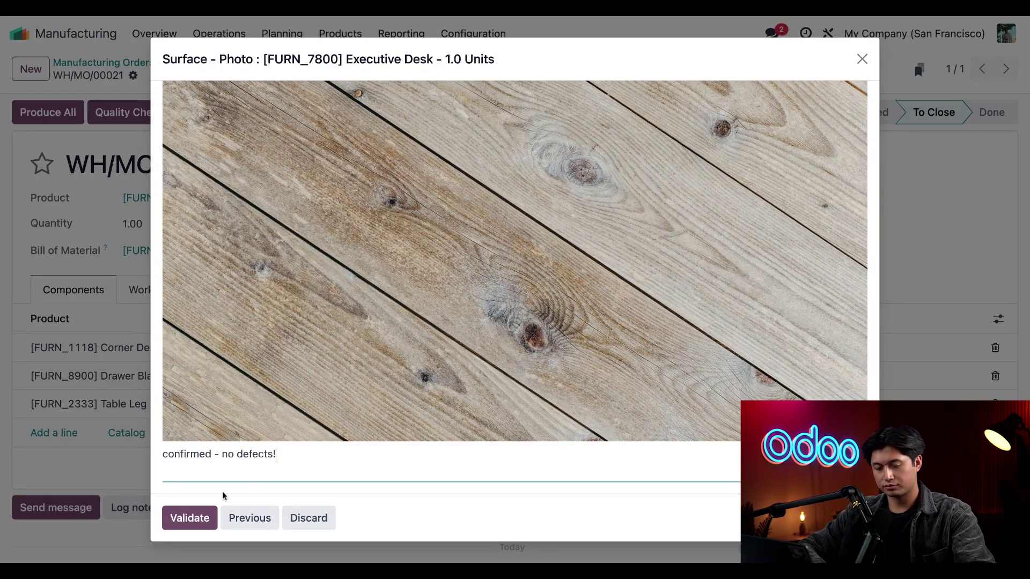
{"action": "left_click", "coordinate": [202, 518]}
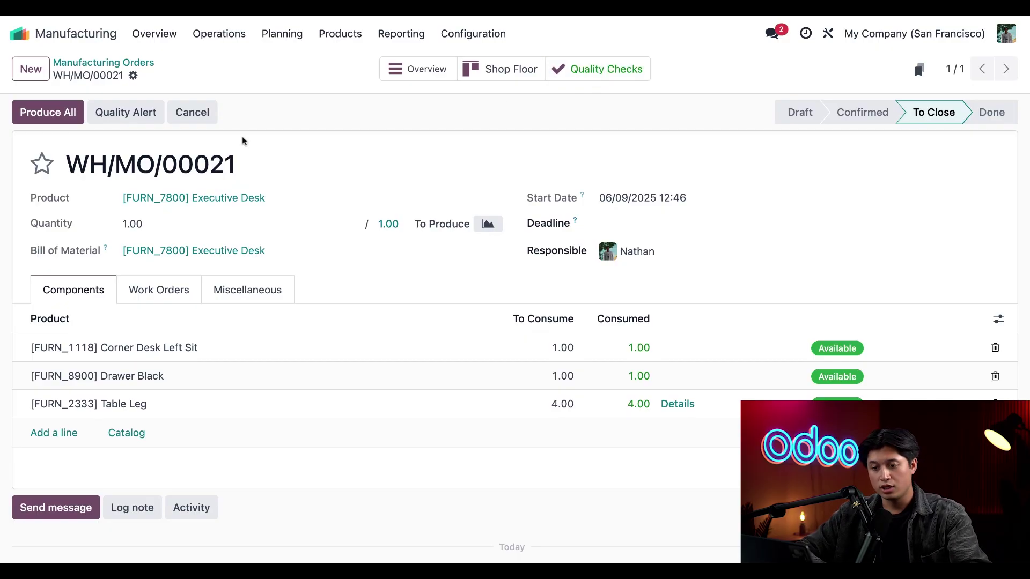
Run Produce All on WH/MO/00021 to finish the Executive Desk order.
{"action": "left_click", "coordinate": [62, 119]}
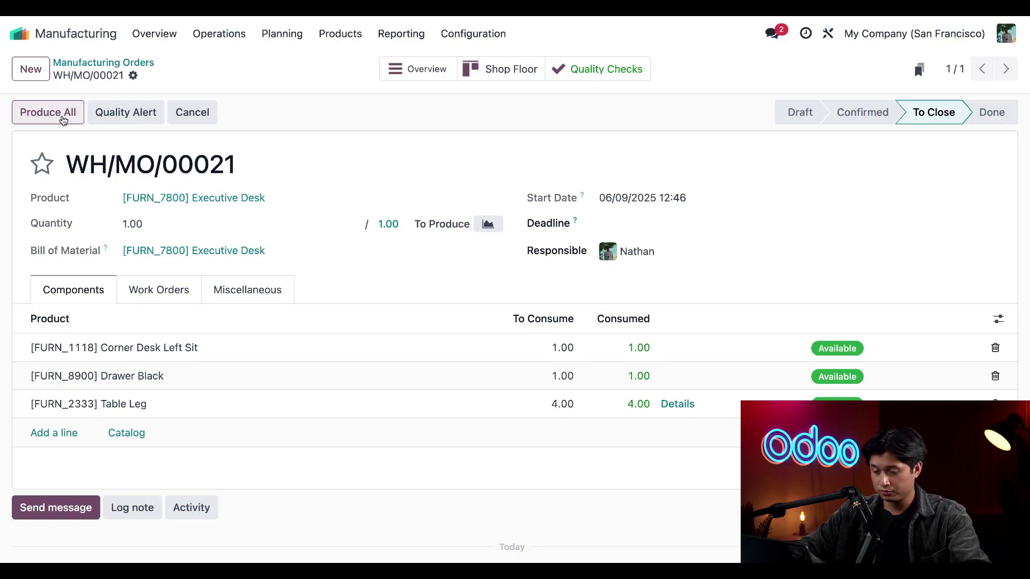